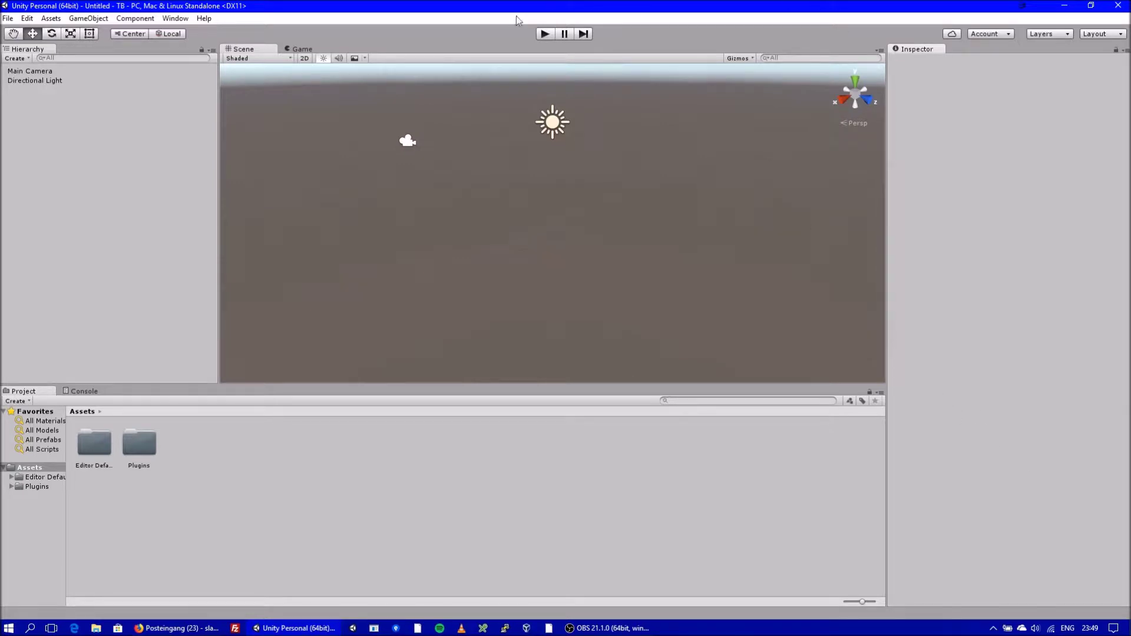
- Bring up Turbo Backup PRO from the Window menu and dock it below the Inspector
left_click(176, 19)
mouse_move(208, 79)
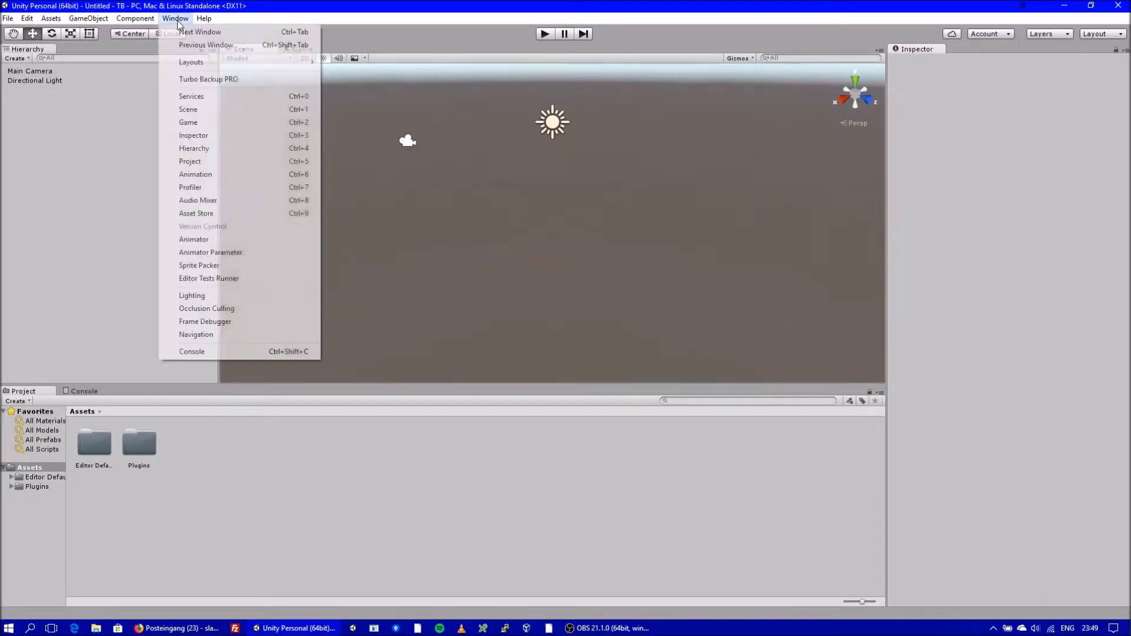
left_click(191, 78)
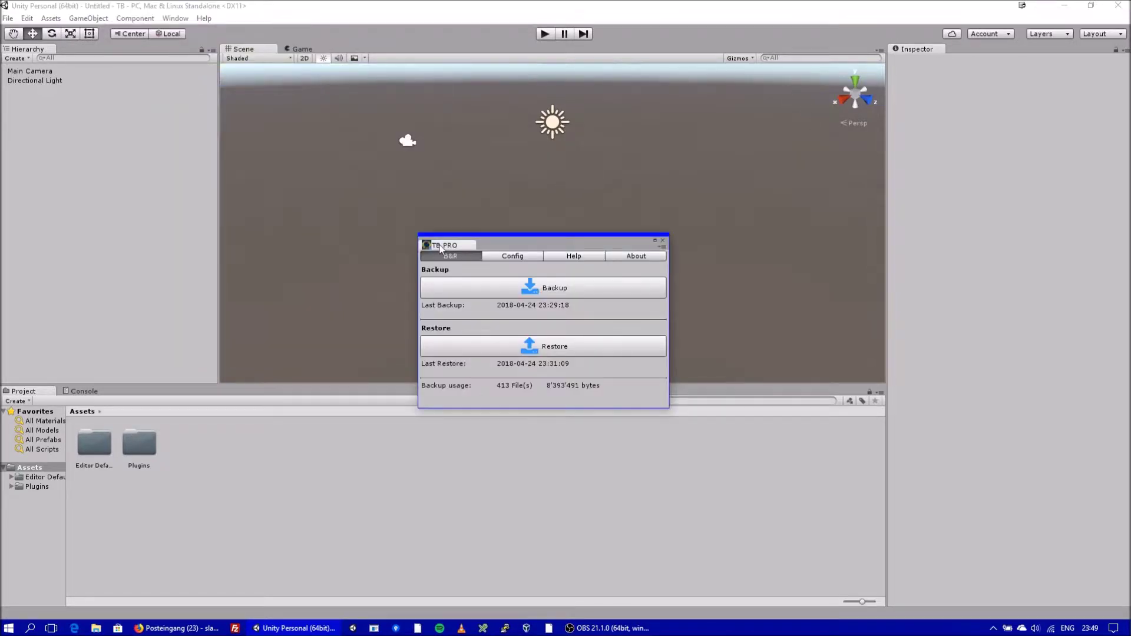
mouse_move(437, 248)
left_mouse_down()
mouse_move(810, 310)
mouse_move(965, 472)
left_mouse_up()
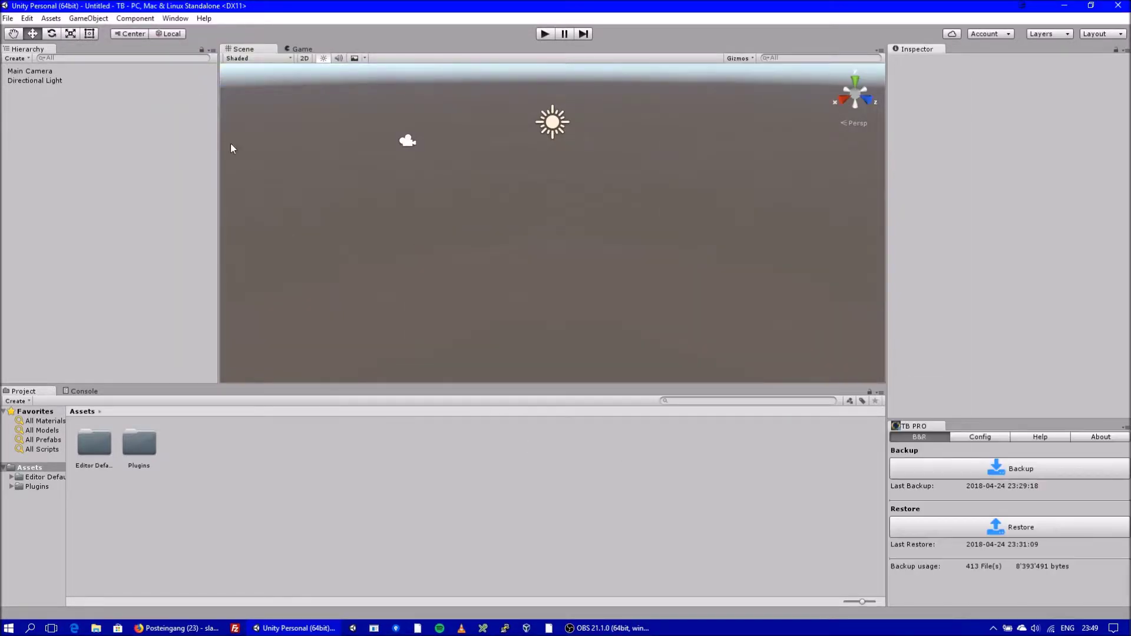
left_click(28, 19)
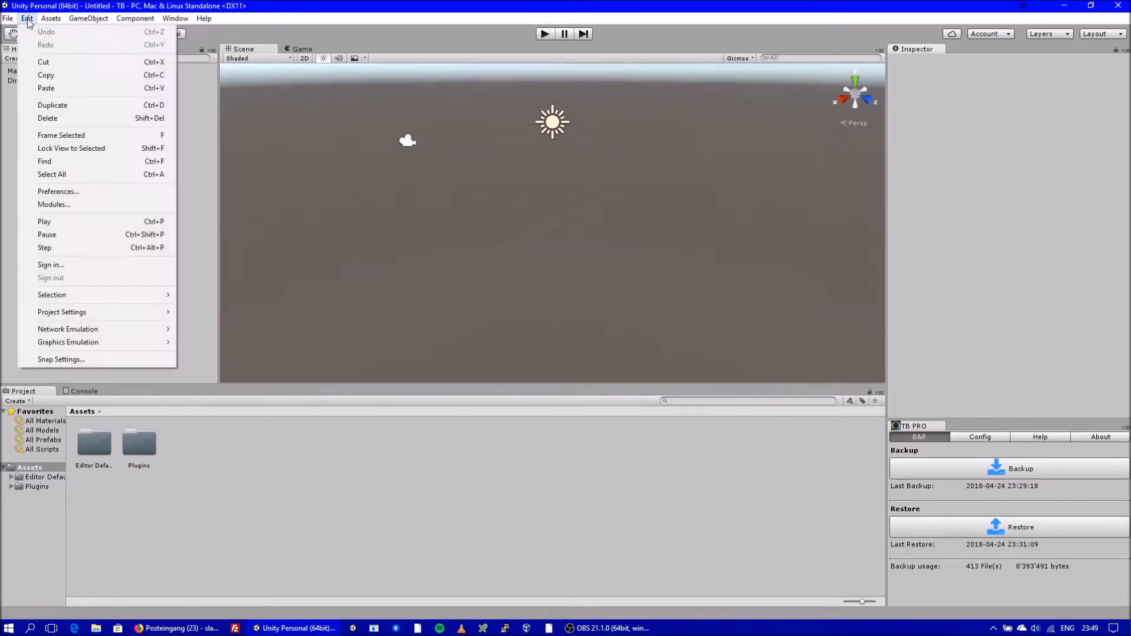
left_click(59, 194)
left_click(111, 226)
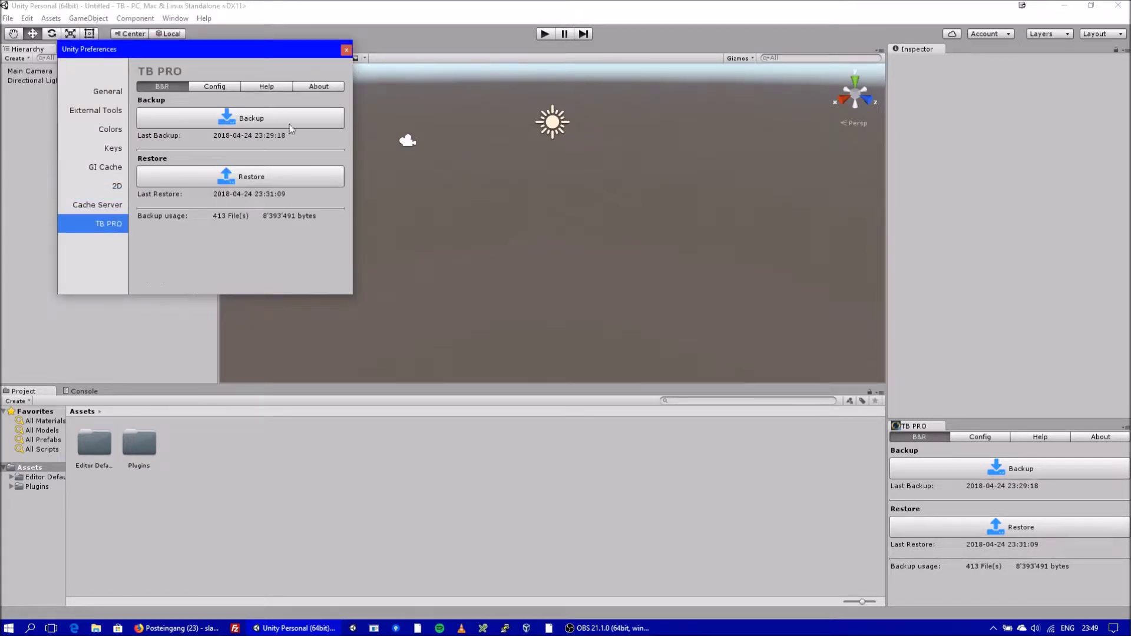
left_click(345, 50)
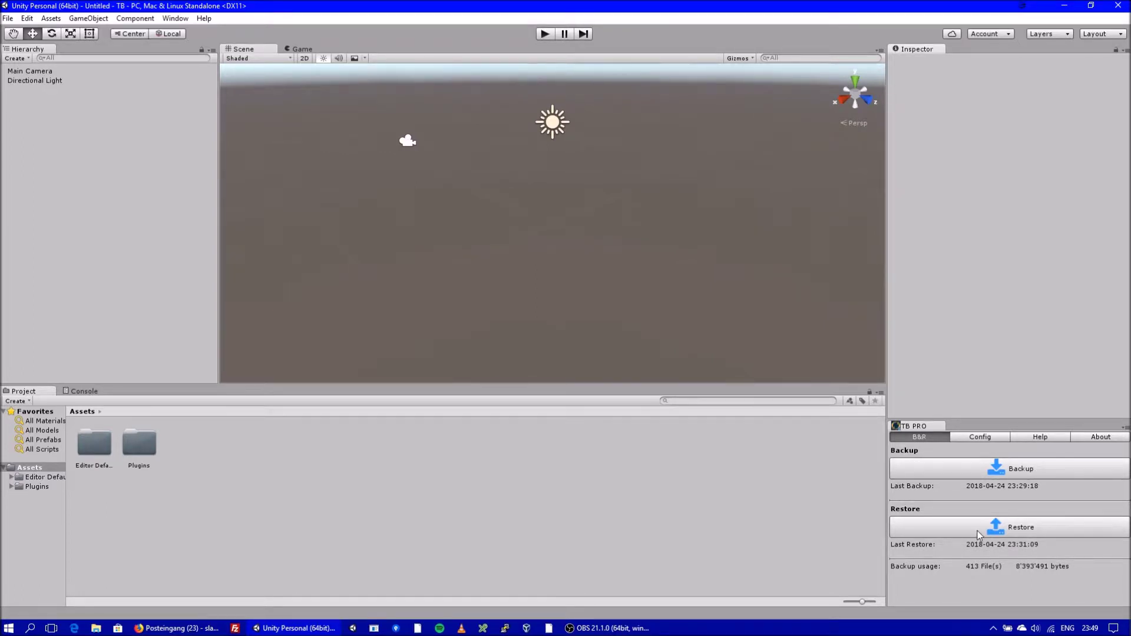
left_click(981, 437)
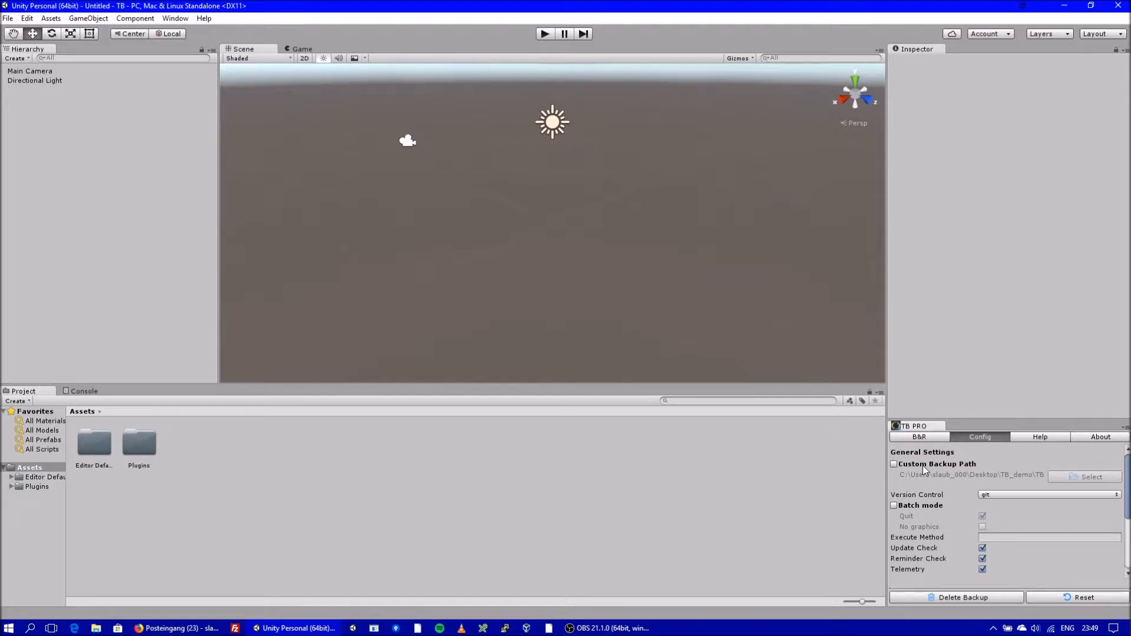
scroll(924, 466, "down", 3)
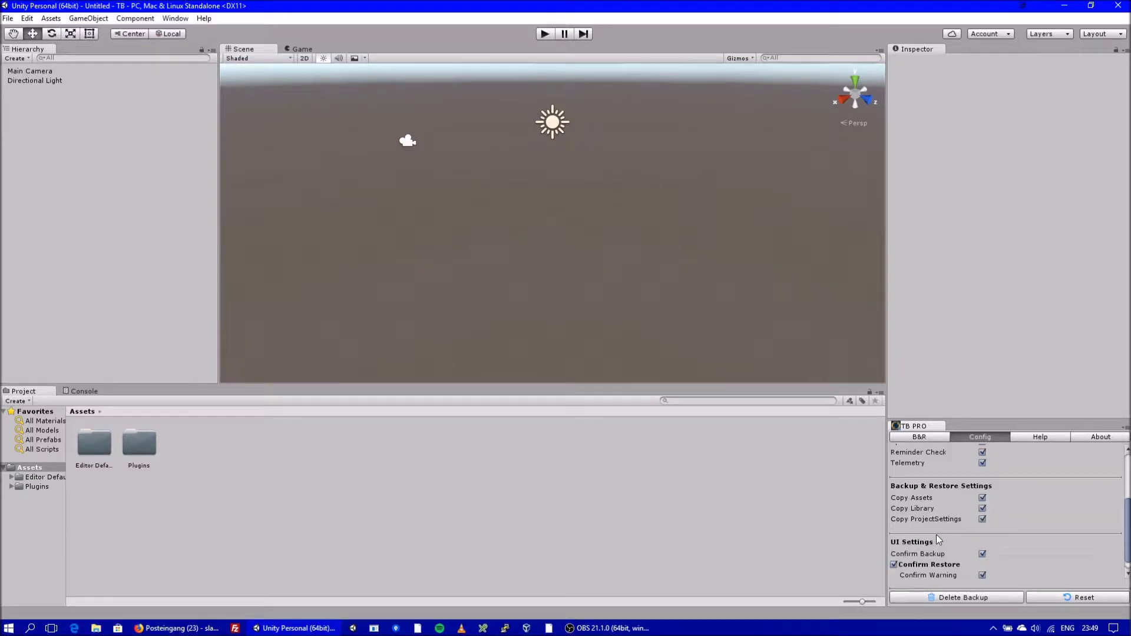
scroll(937, 536, "down", 3)
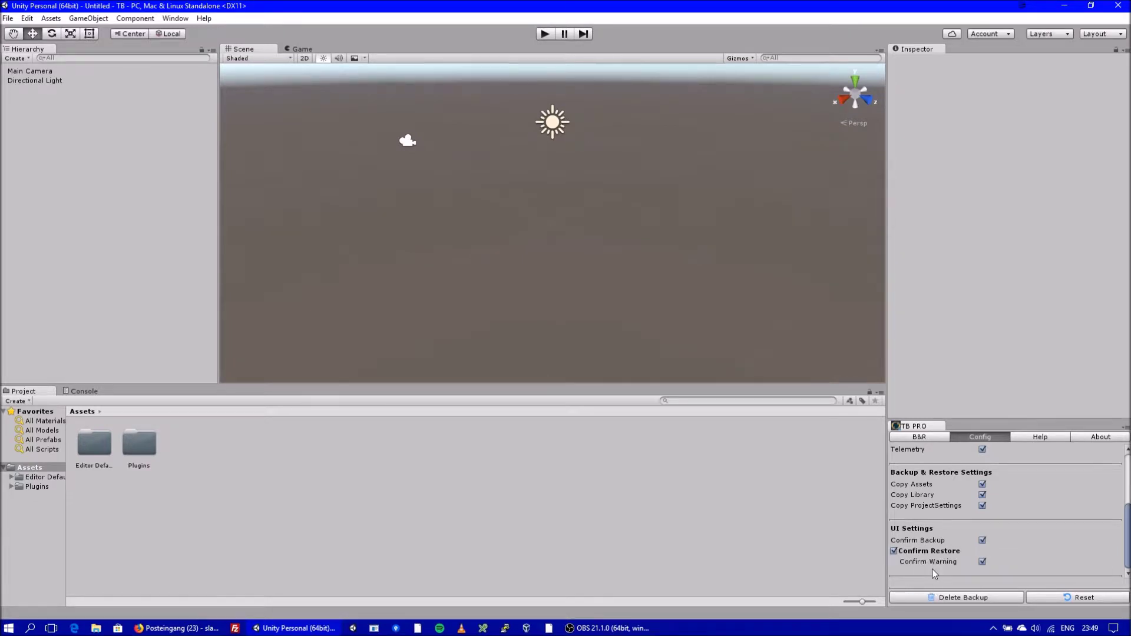
- View the Turbo Backup manual PDF from the Help section, then return to Unity
left_click(1036, 436)
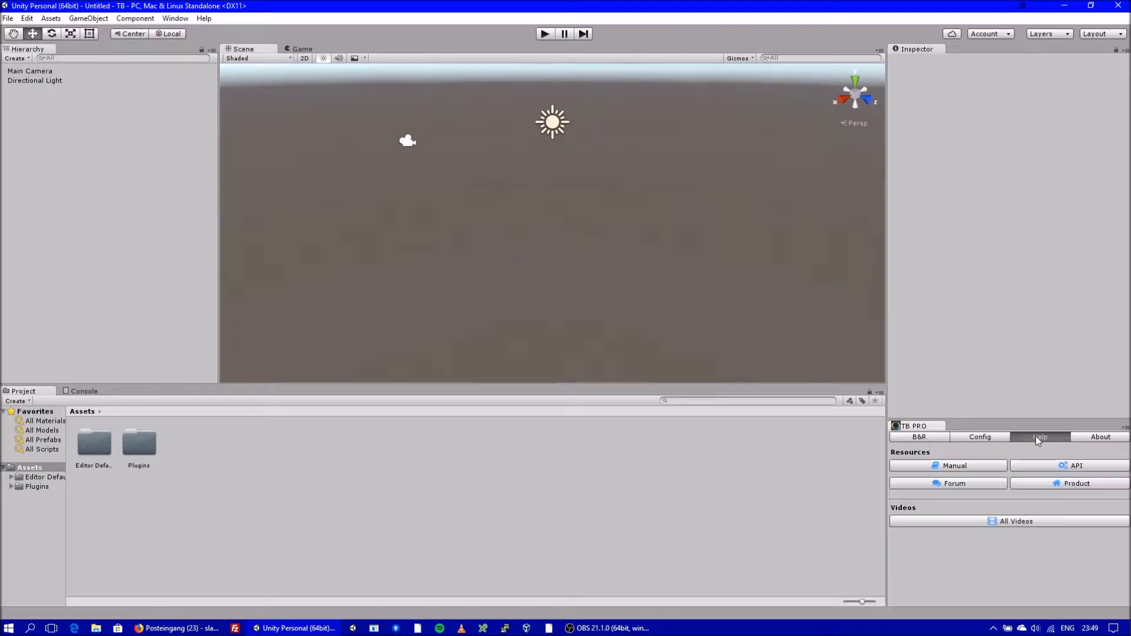
left_click(986, 467)
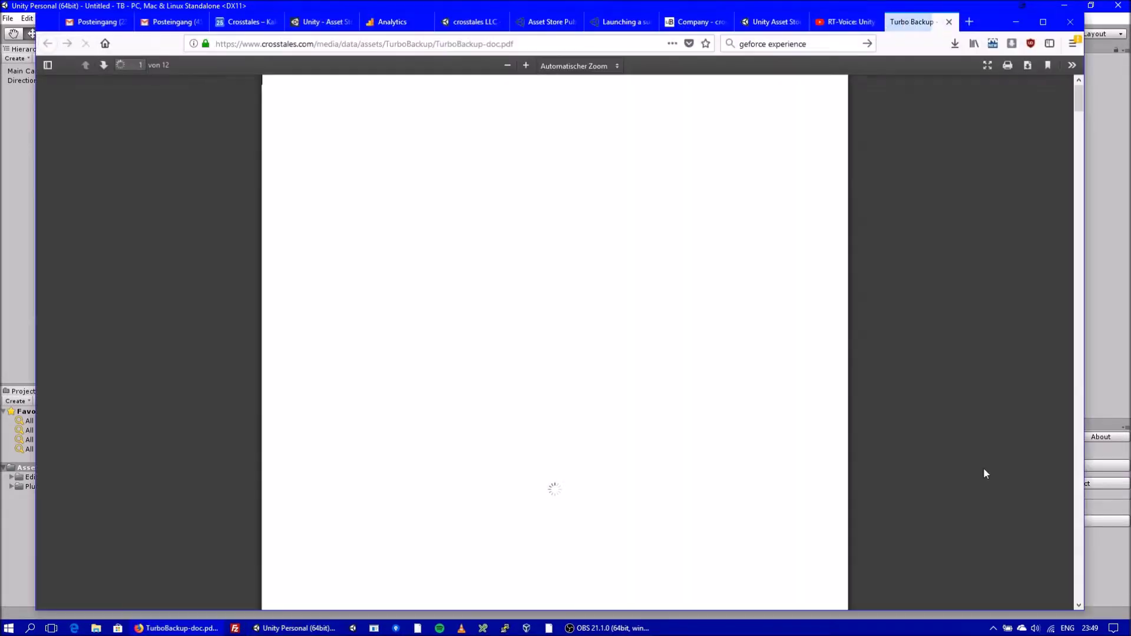
scroll(787, 429, "down", 5)
scroll(787, 429, "down", 5)
scroll(787, 429, "down", 5)
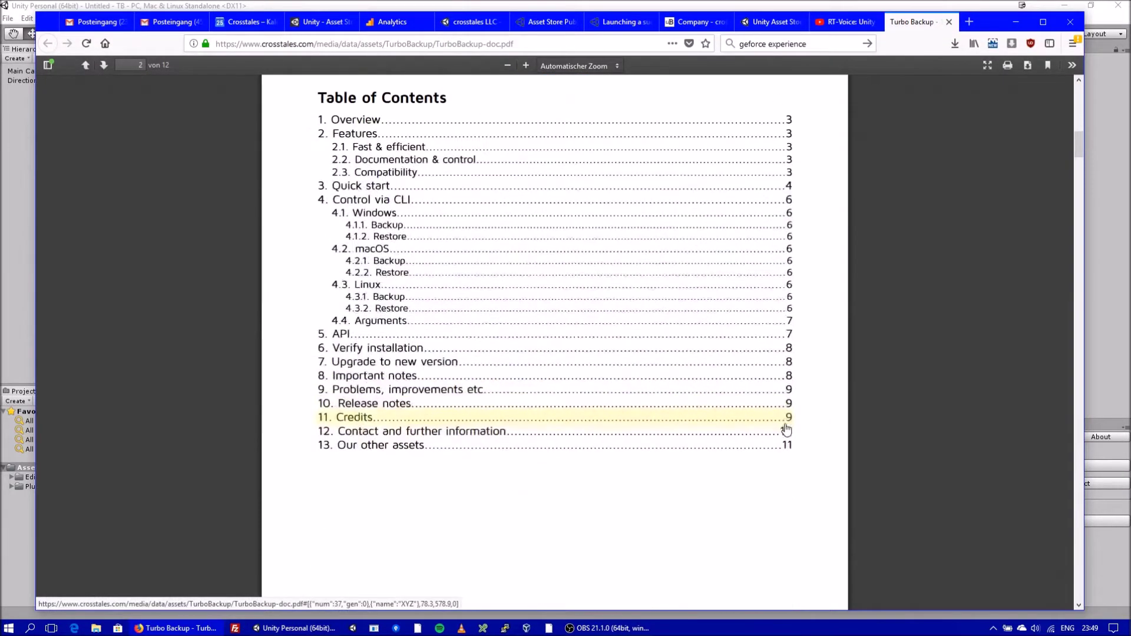
scroll(787, 428, "down", 5)
scroll(787, 429, "down", 5)
scroll(787, 428, "down", 5)
scroll(787, 429, "down", 5)
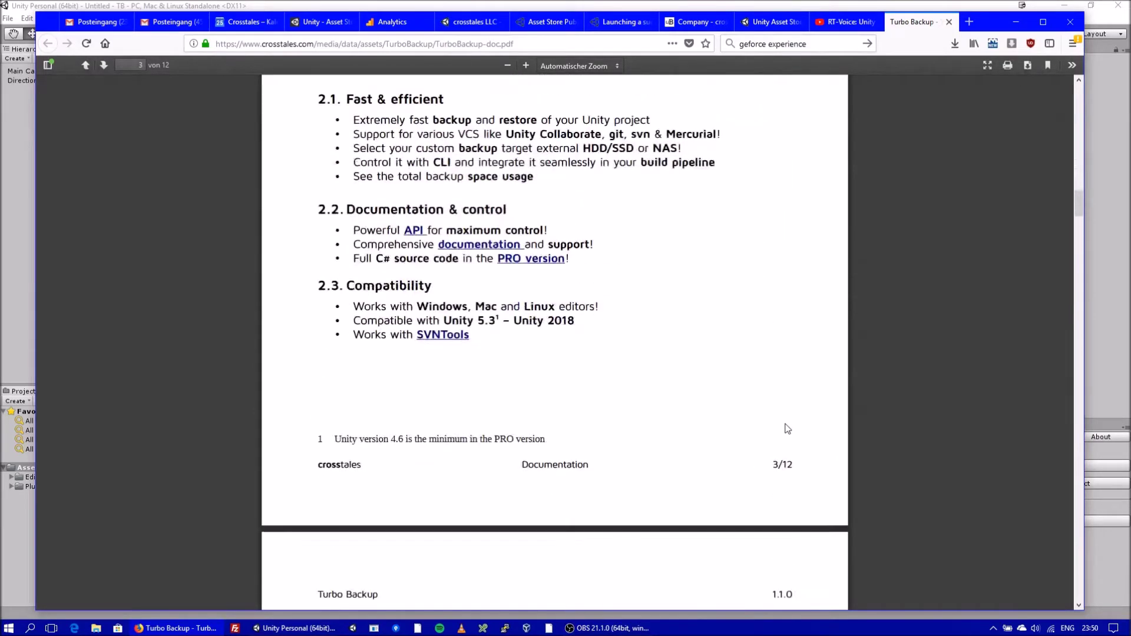
scroll(787, 429, "down", 5)
left_click(1108, 367)
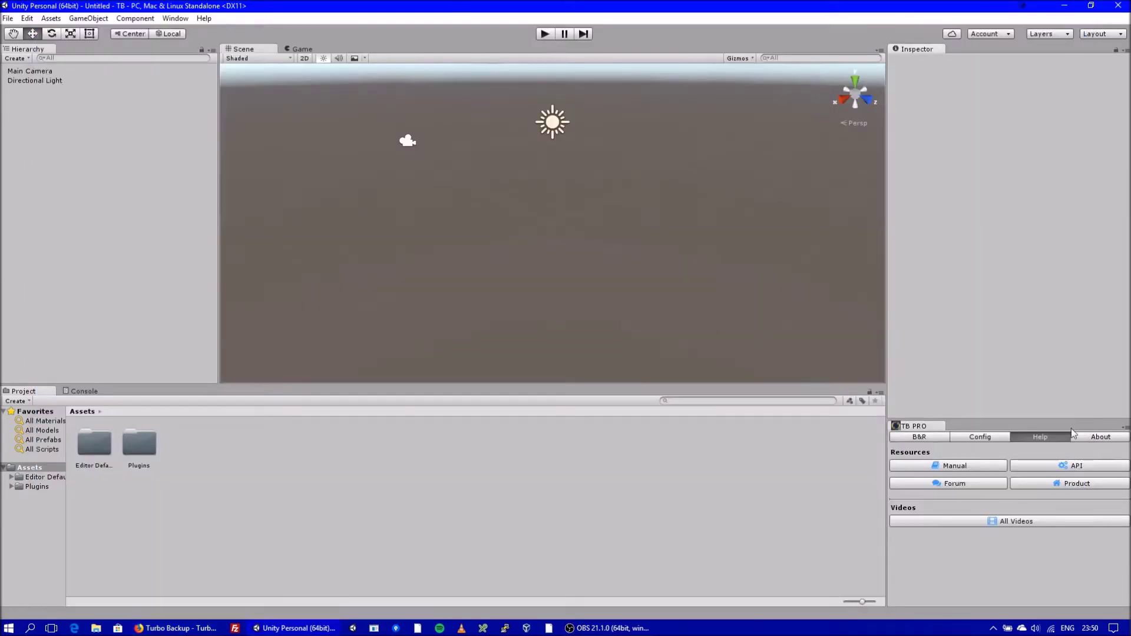
- Browse the Turbo Backup API documentation's Class List in Firefox, then return to Unity
left_click(1066, 468)
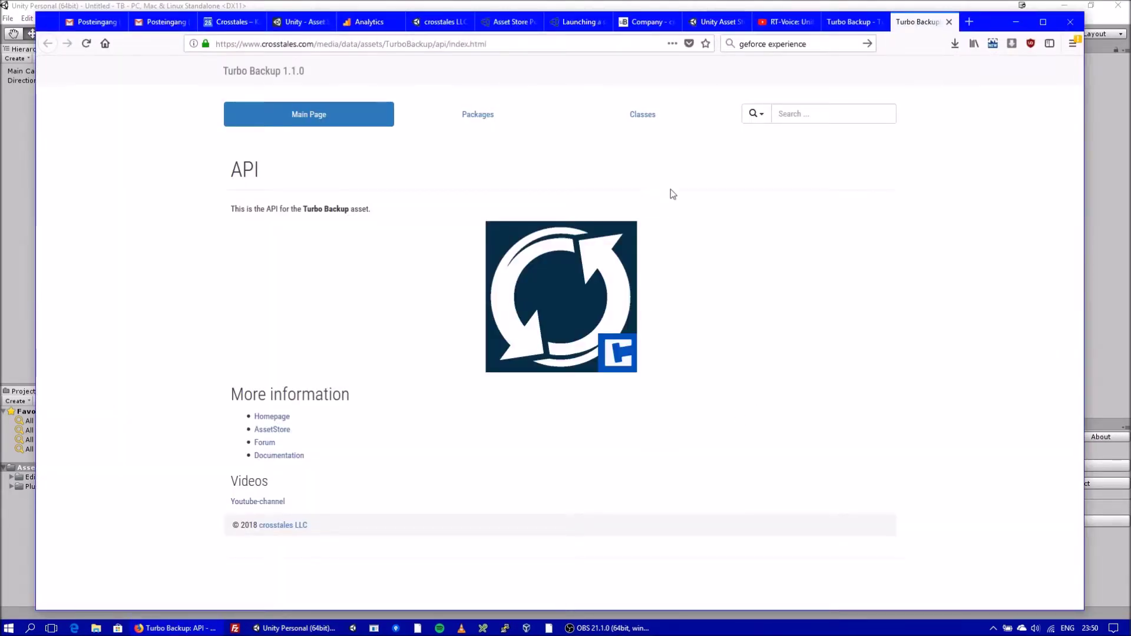
left_click(642, 114)
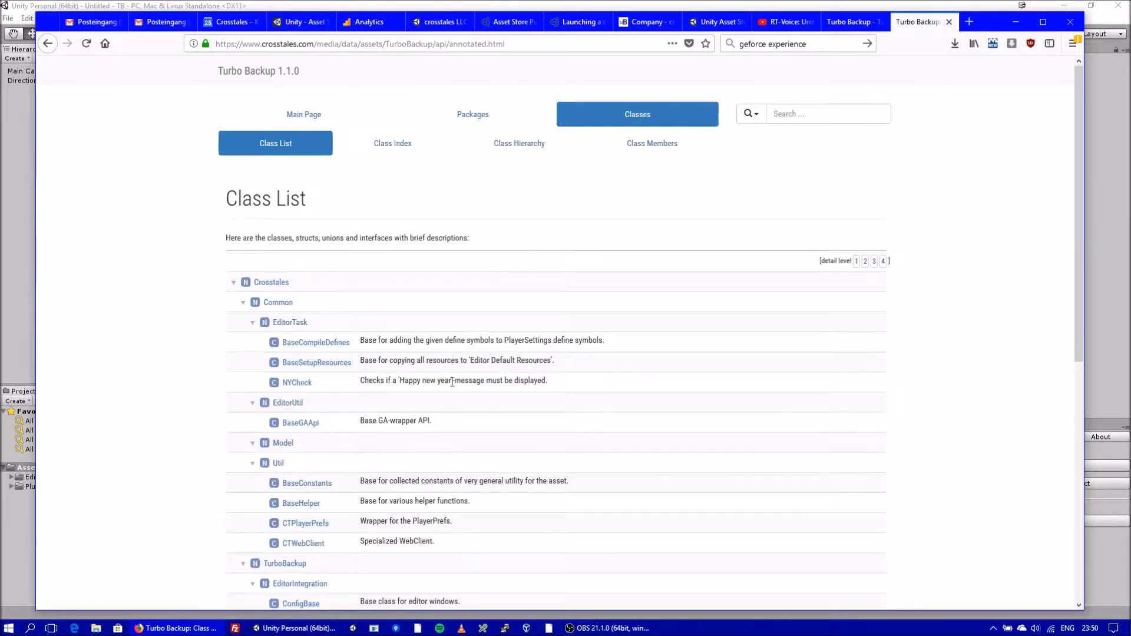
scroll(453, 382, "down", 5)
scroll(453, 381, "down", 5)
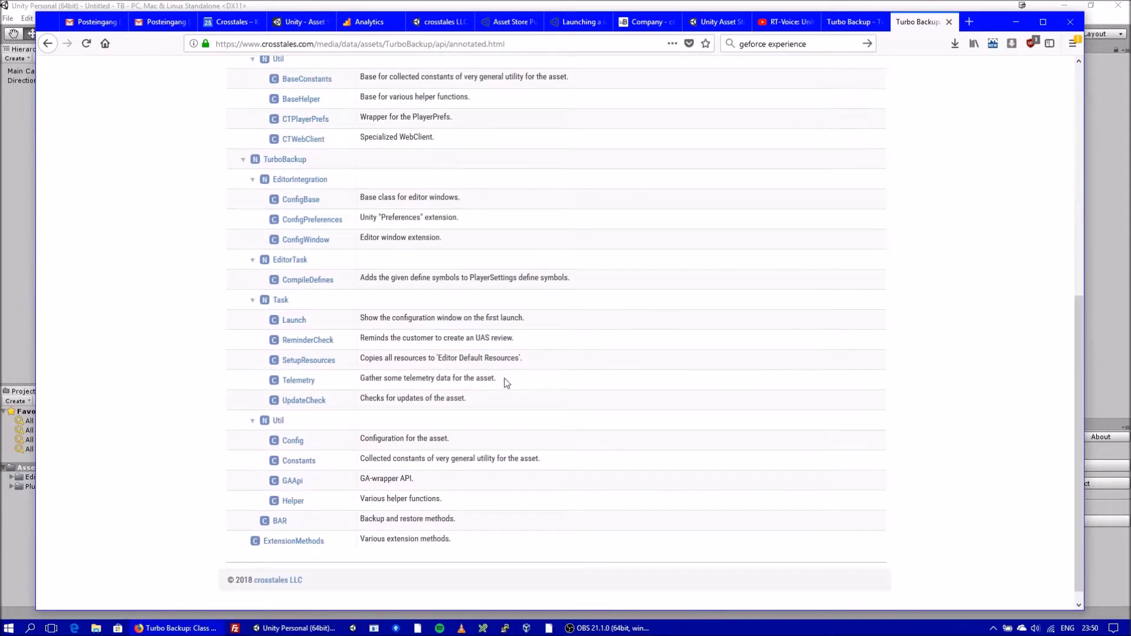
scroll(505, 378, "up", 4)
key("alt+Tab")
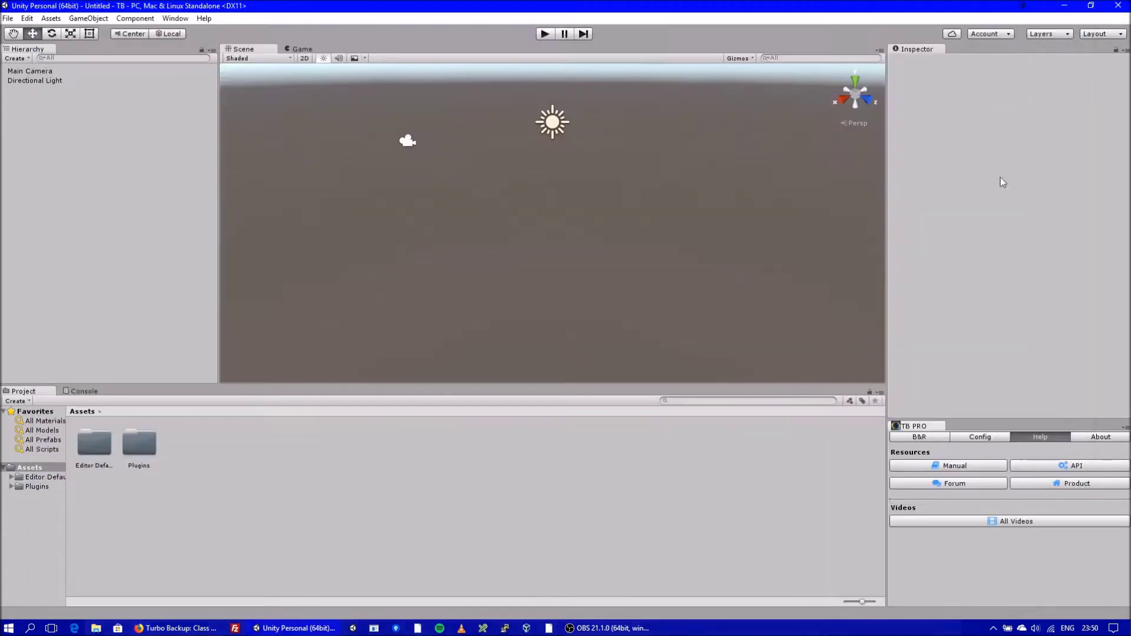
- Review the About info and Versions release notes in an enlarged panel
left_click(1095, 440)
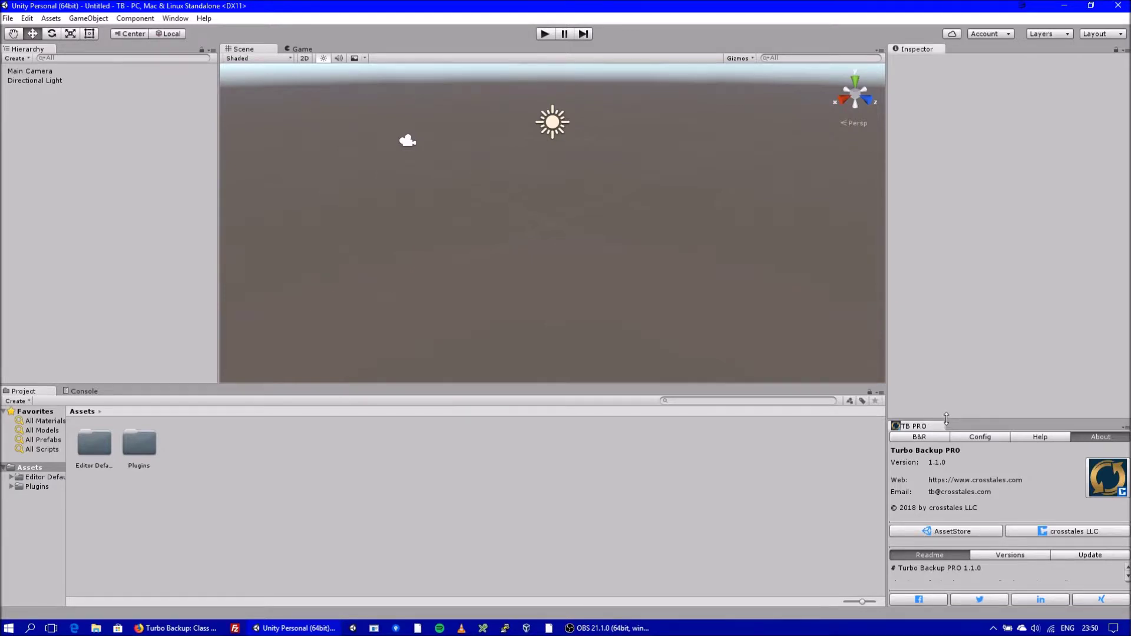
left_click_drag(930, 423, 938, 336)
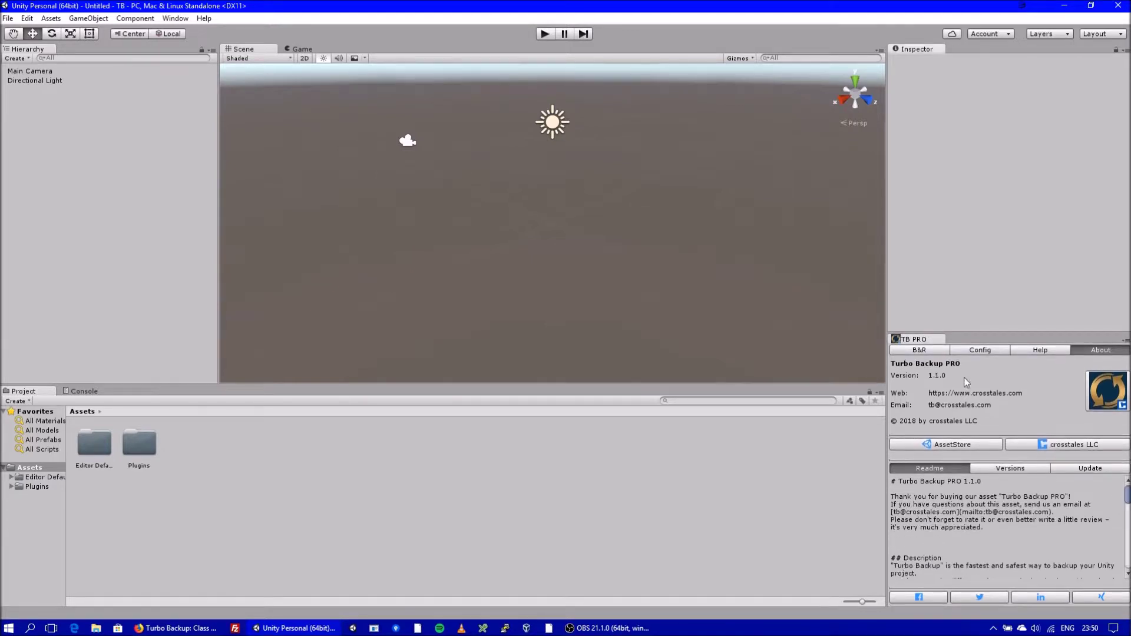
left_click(1020, 470)
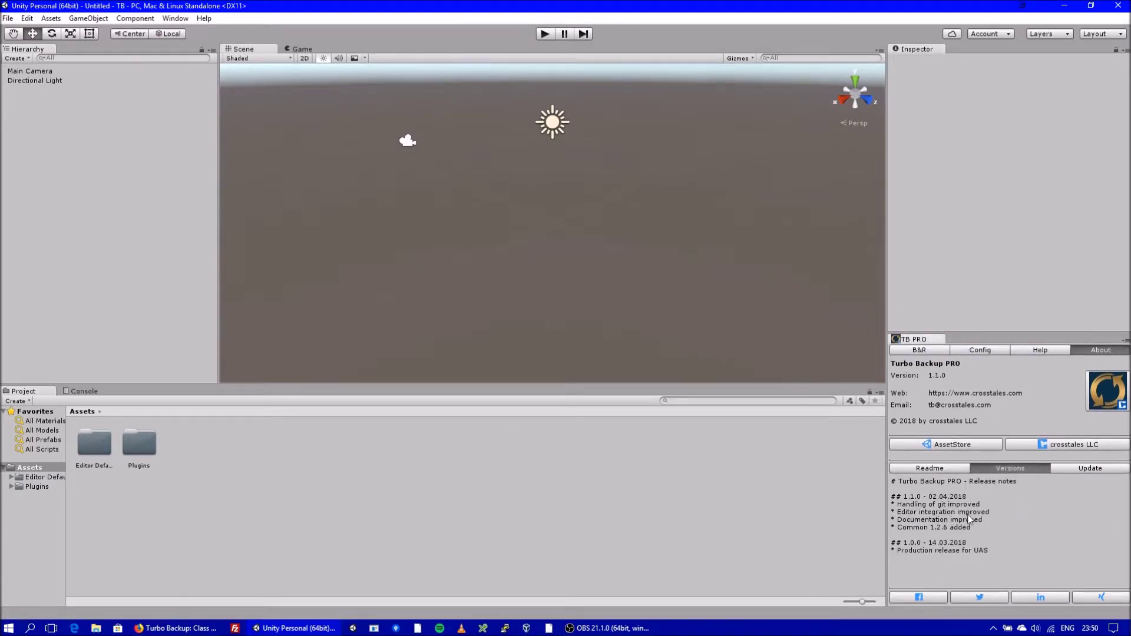
- Run Check For Update (no update available) and return to the B&R view
left_click(1084, 467)
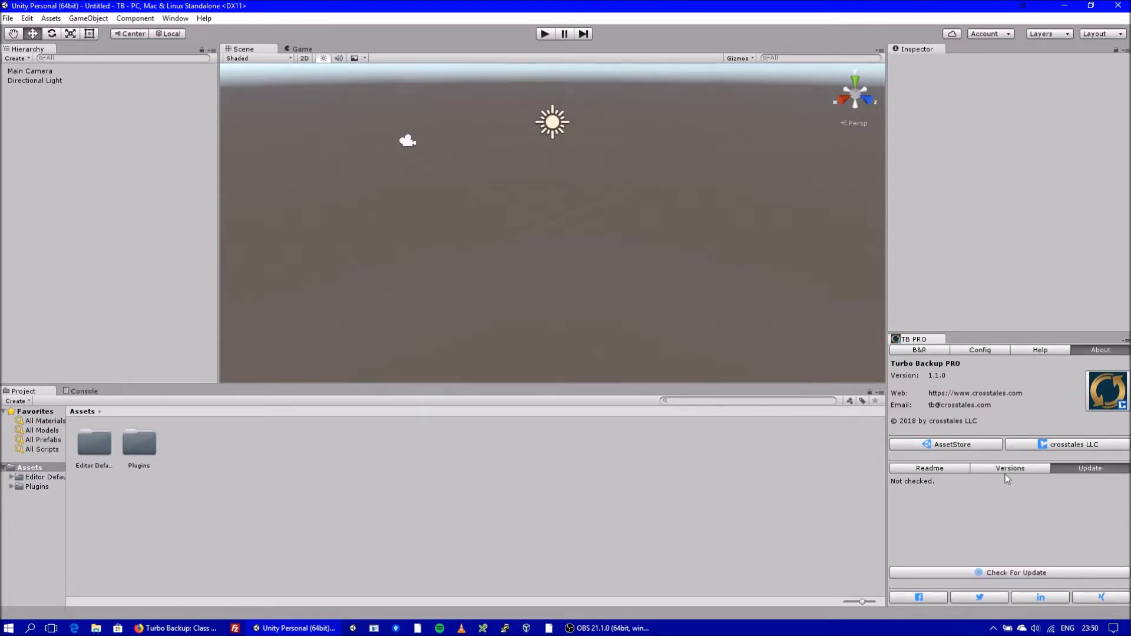
left_click(997, 574)
left_click(919, 350)
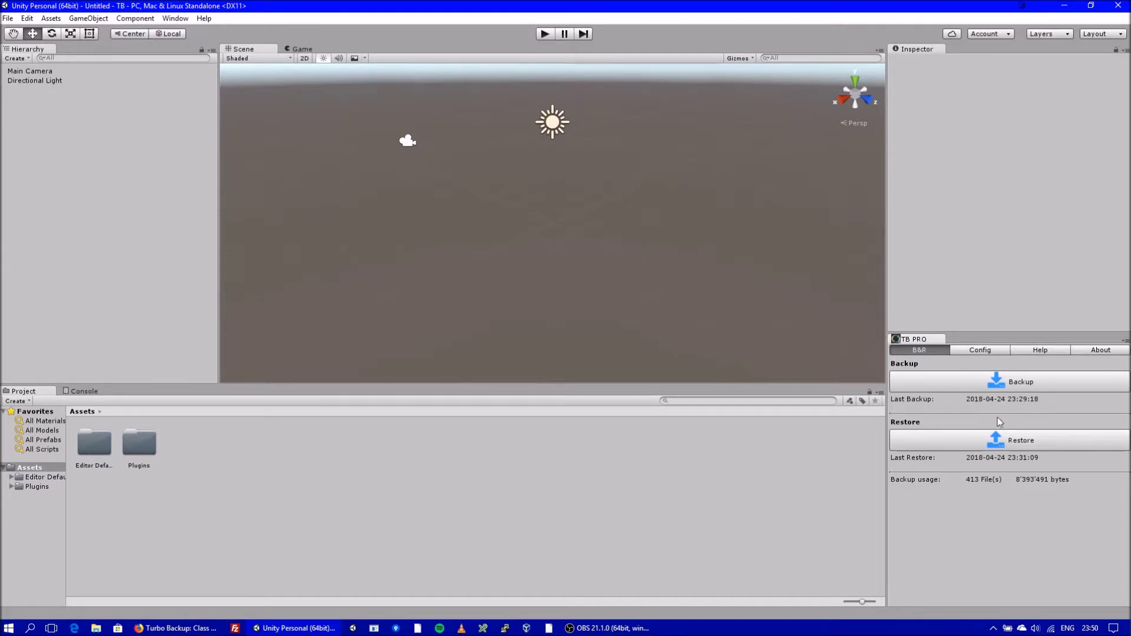
- Import the Effects standard package via Assets > Import Package, confirming the Import dialog
left_click(51, 18)
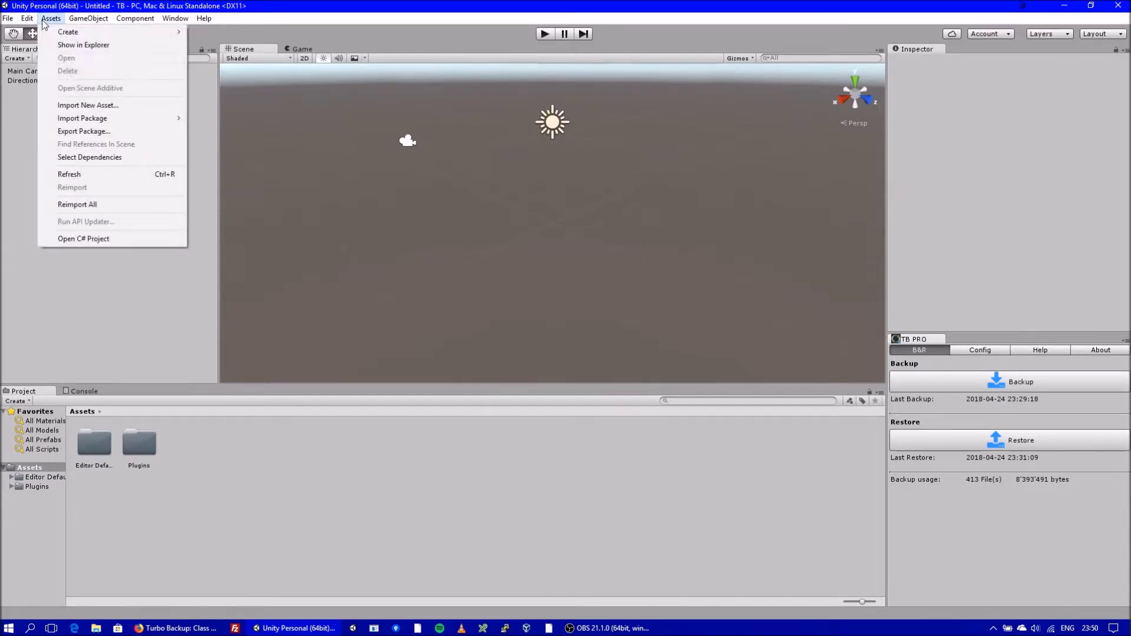
mouse_move(83, 119)
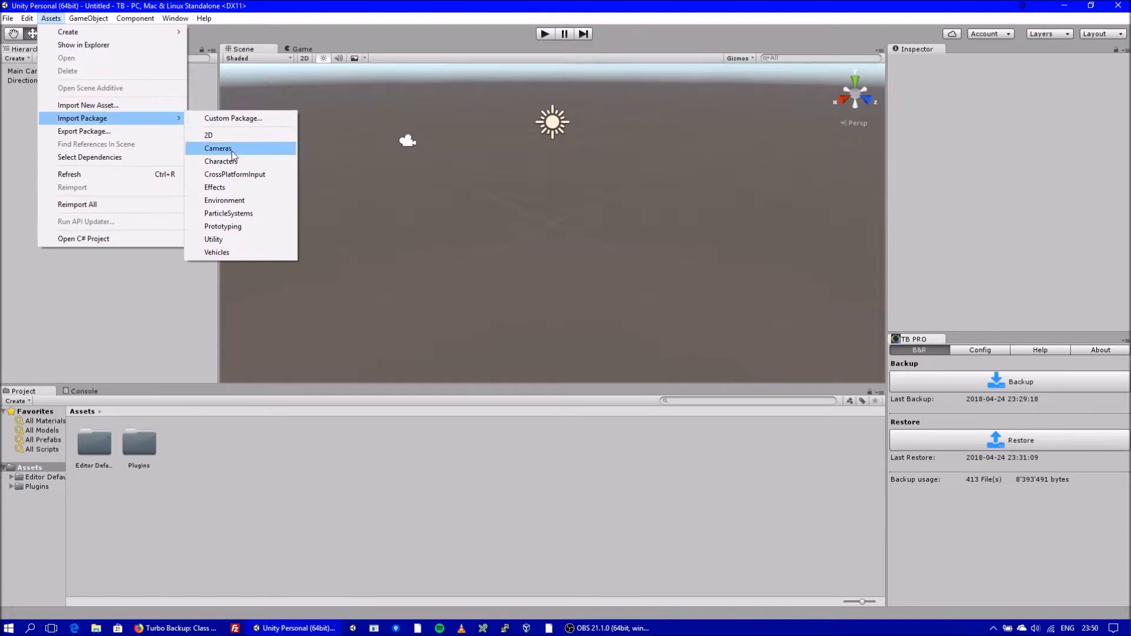
left_click(231, 186)
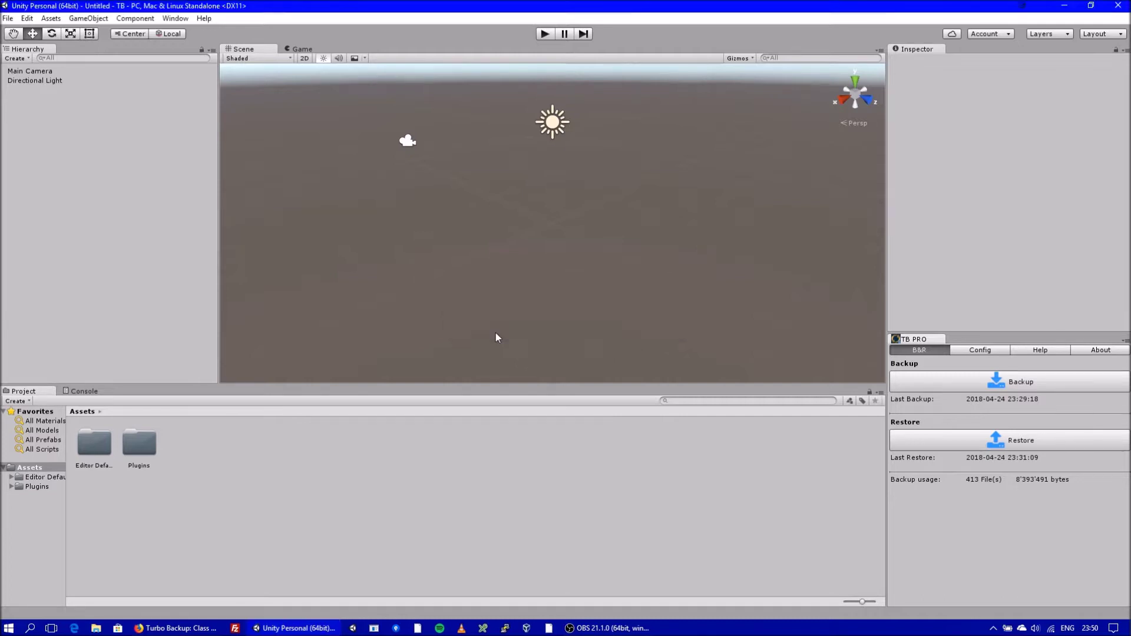
left_click(771, 487)
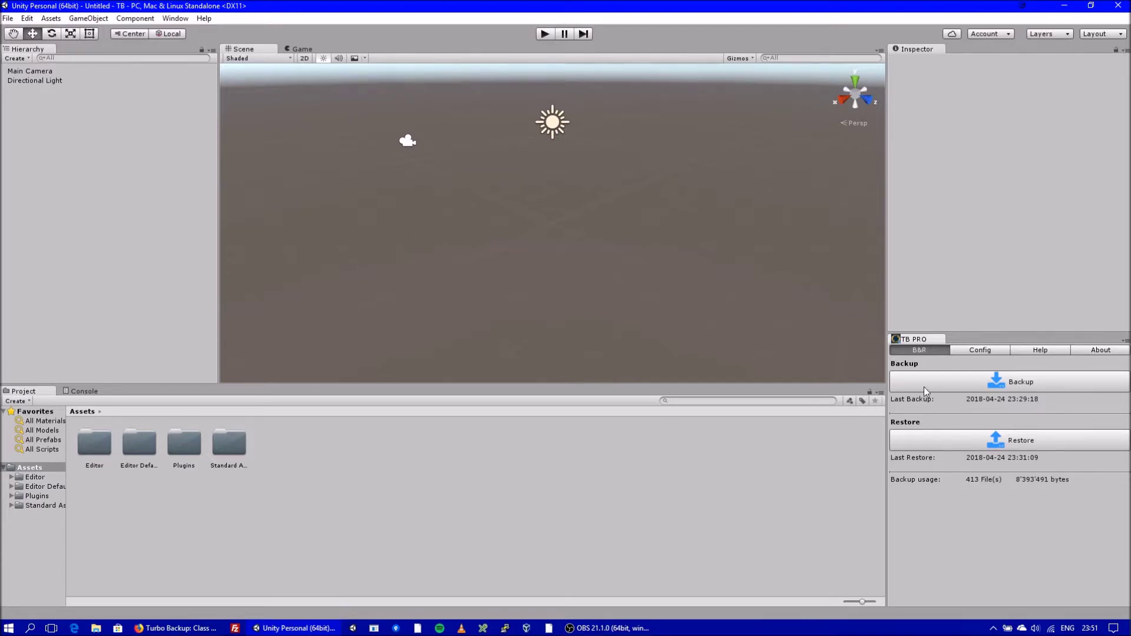
- Start a project backup from the B&R view and confirm 'Backup the project?' with Yes
left_click(1024, 384)
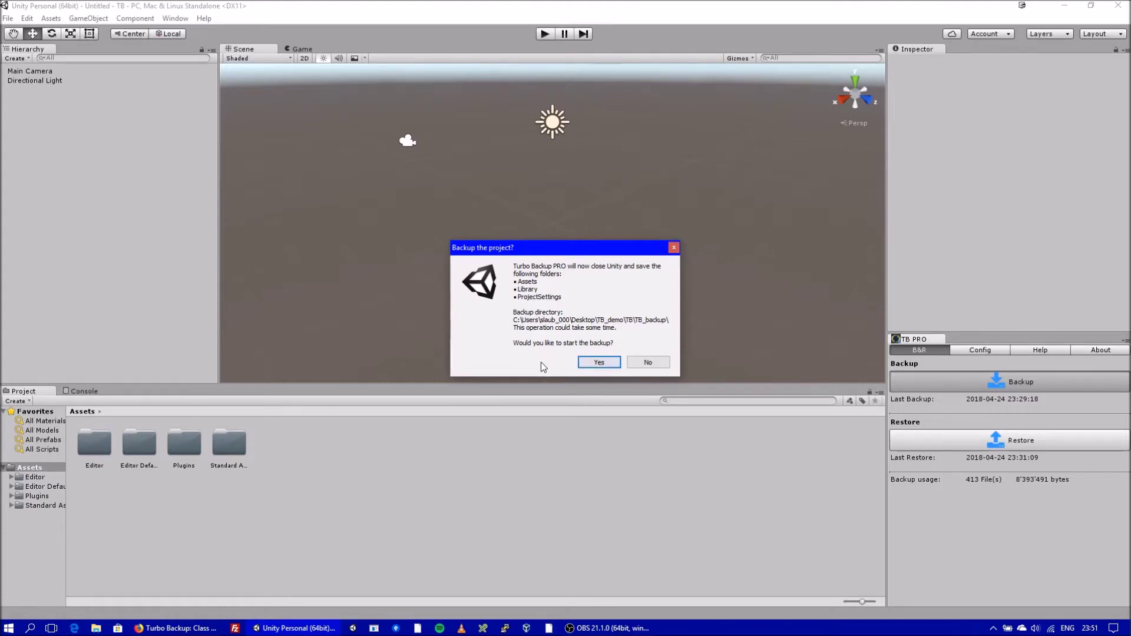
left_click(599, 363)
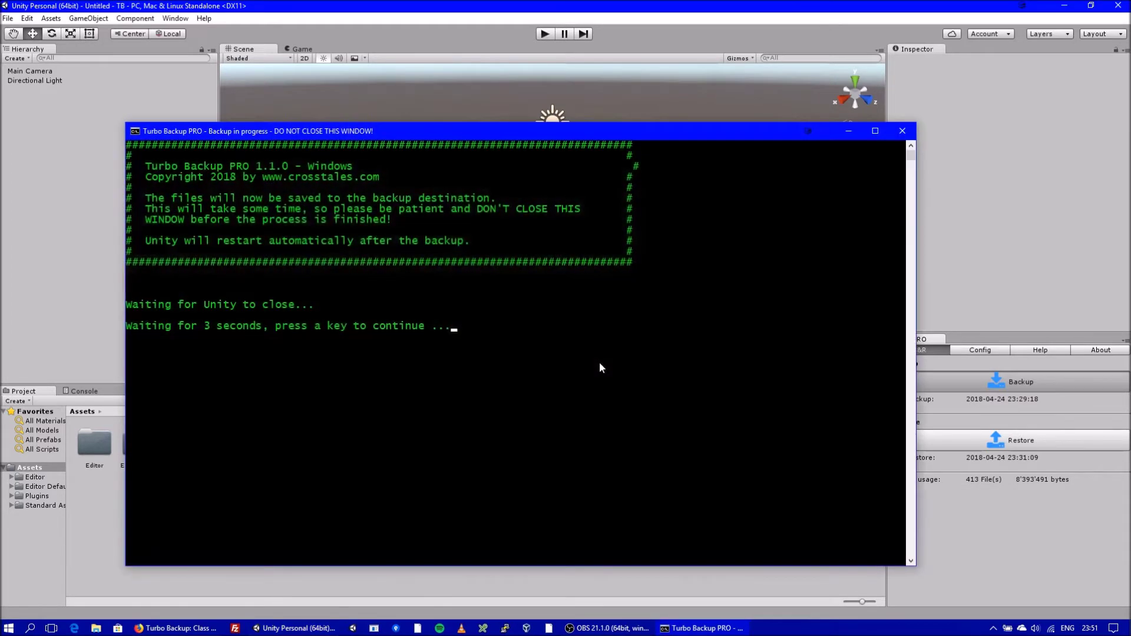
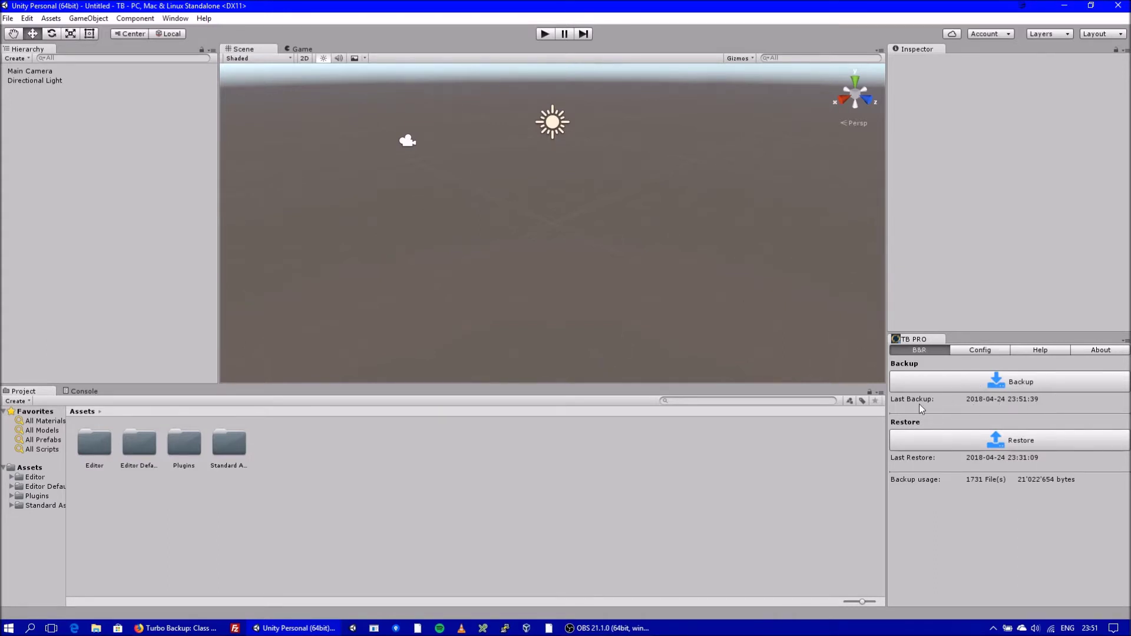
- Browse into Standard Assets/Effects and select the GlassRefraction folder
double_click(224, 434)
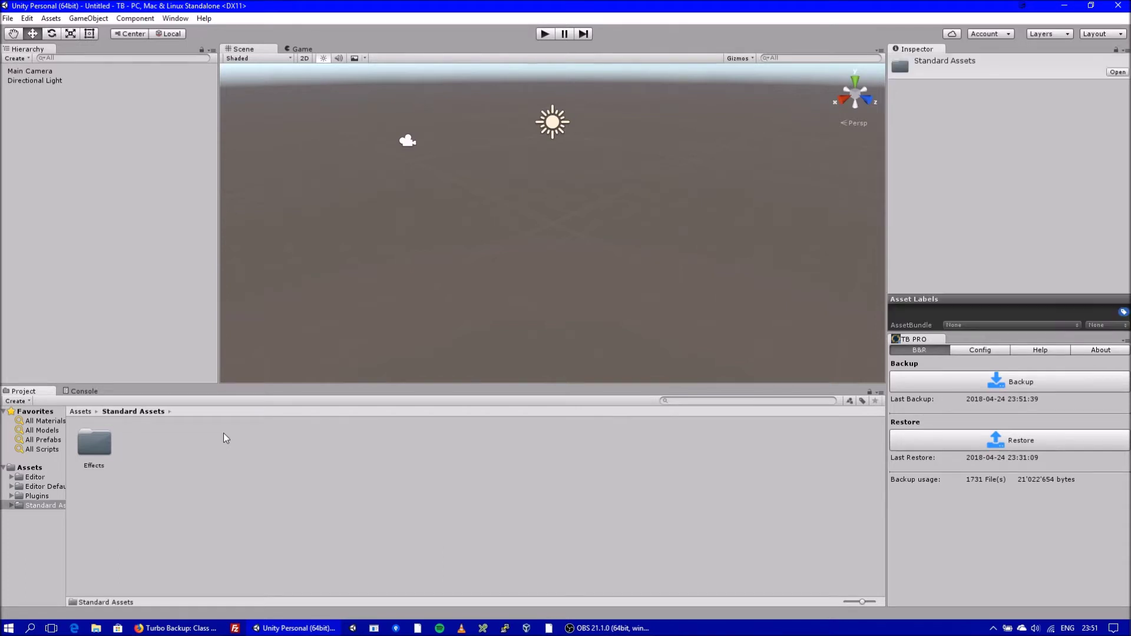
double_click(92, 448)
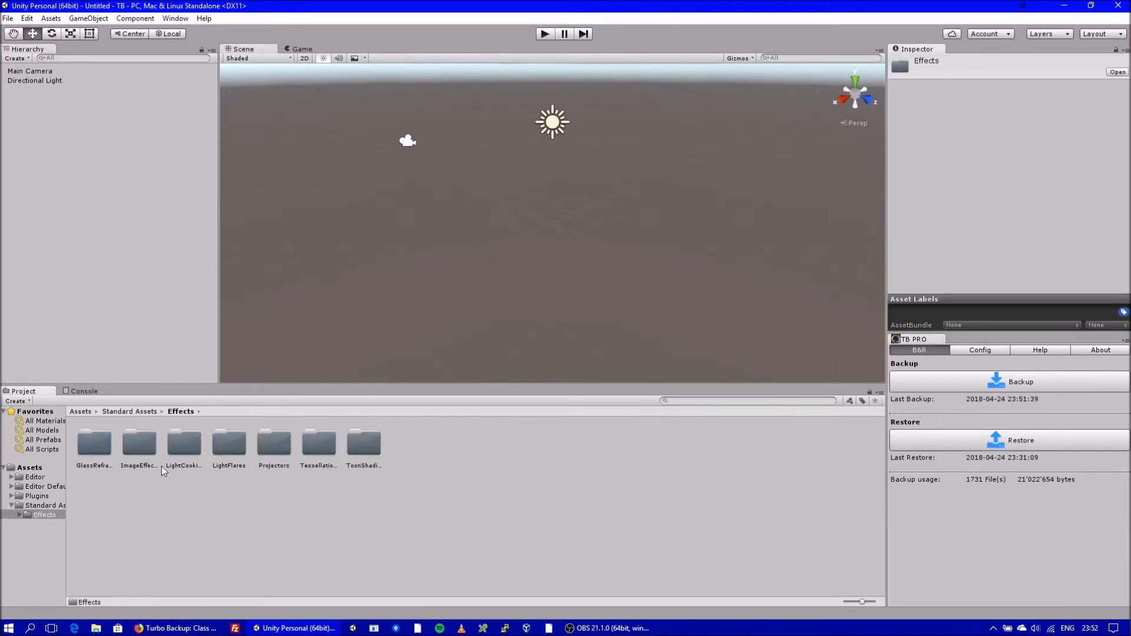
left_click(97, 453)
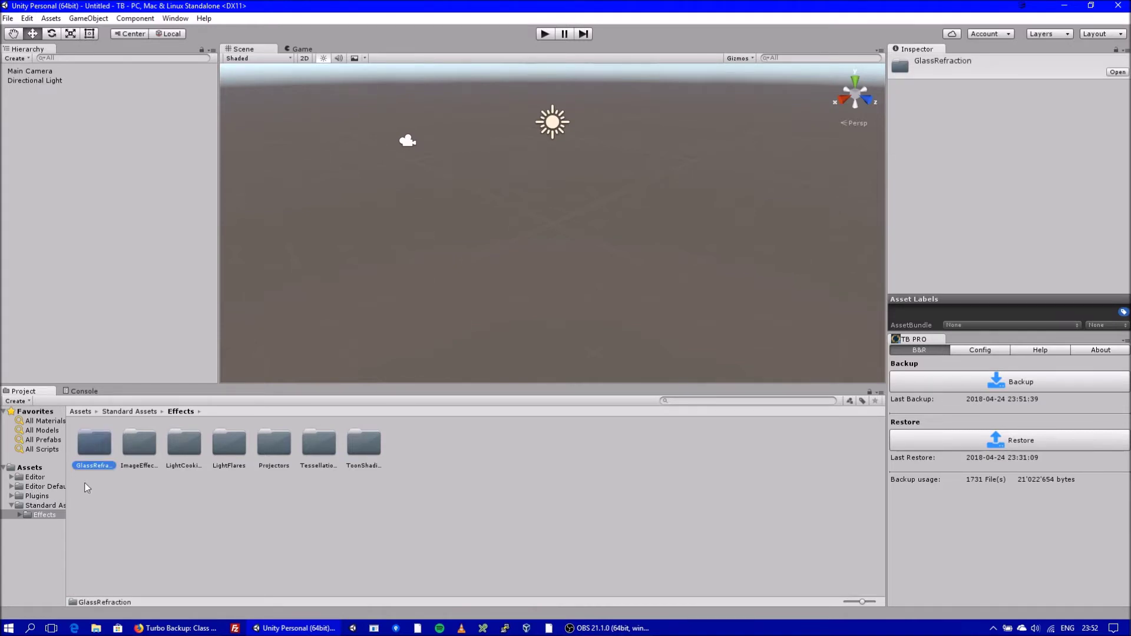
- Delete the GlassRefraction folder from Standard Assets/Effects and glance at the console for messages
right_click(105, 451)
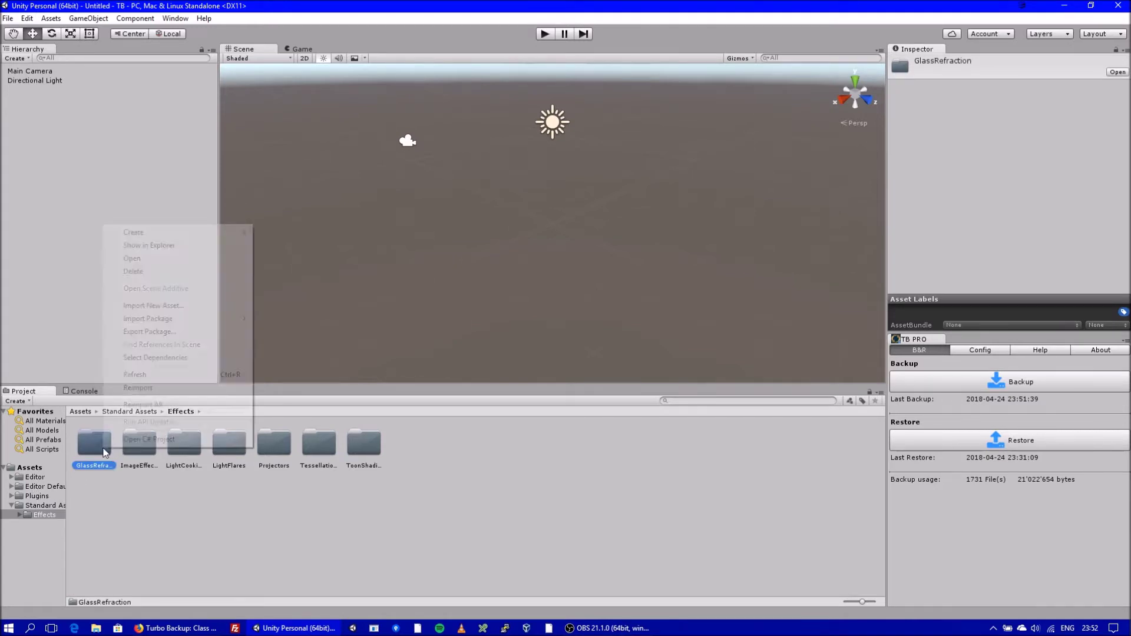
left_click(151, 270)
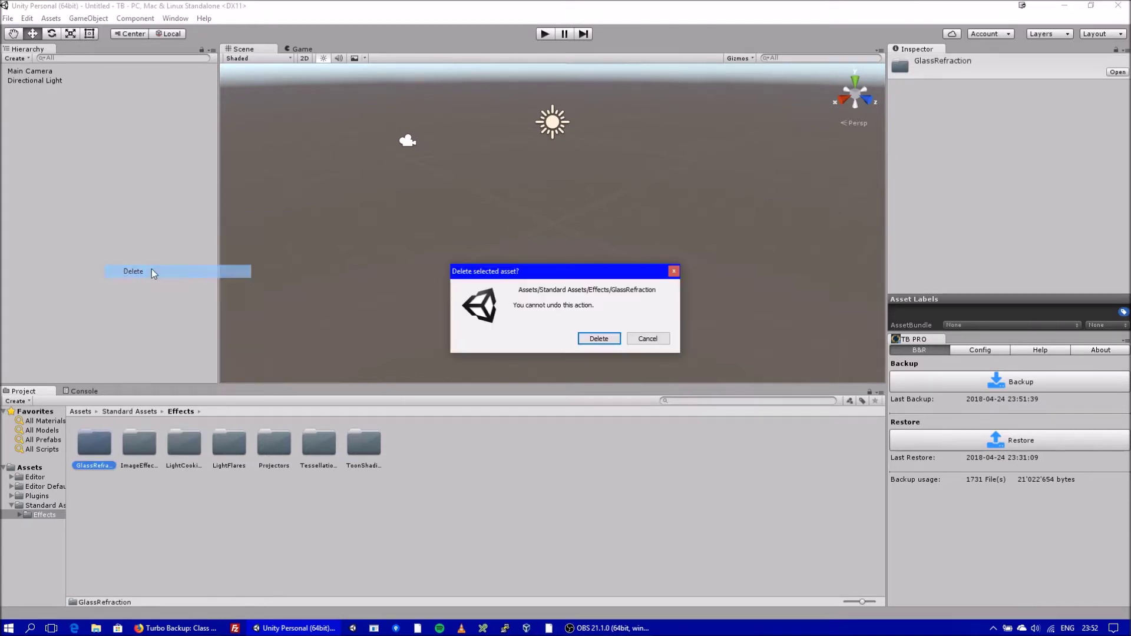
left_click(598, 339)
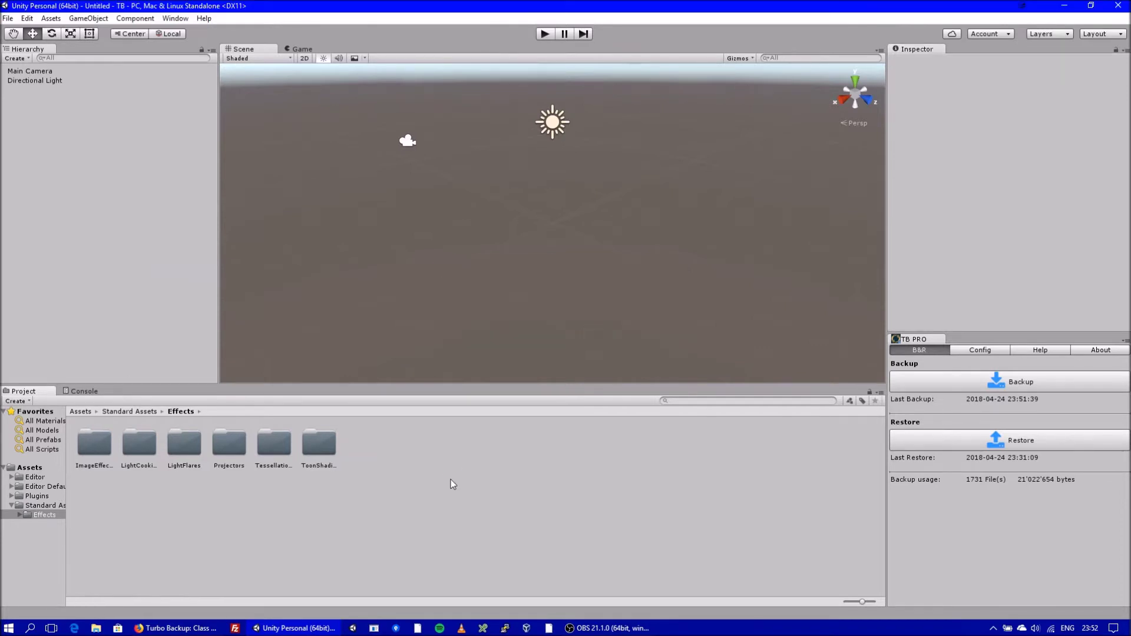
left_click(83, 392)
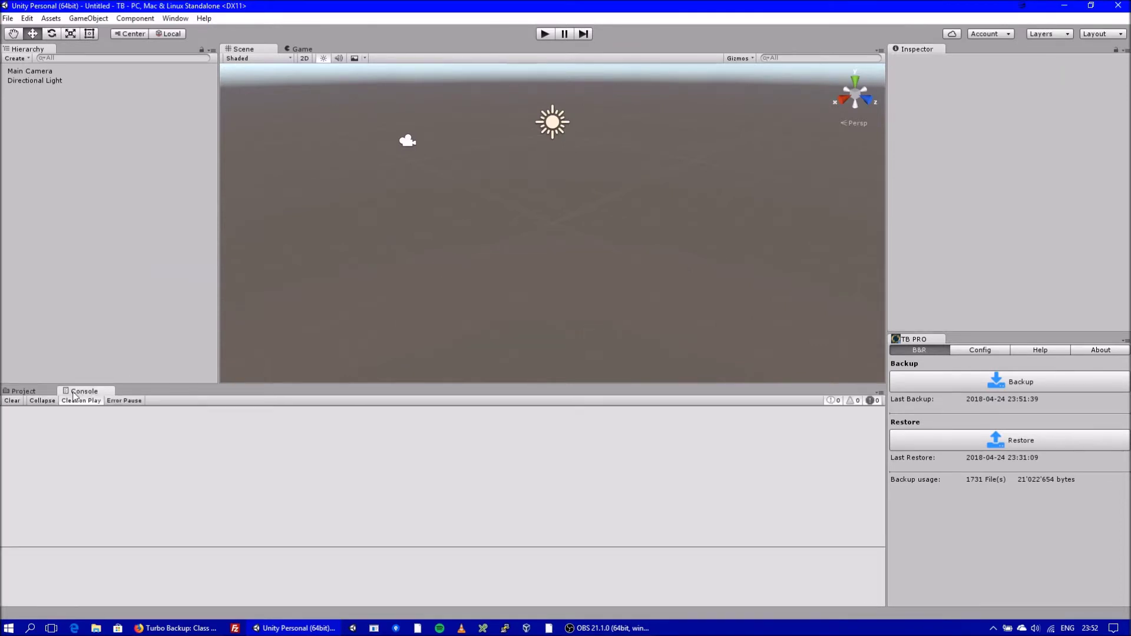
left_click(36, 395)
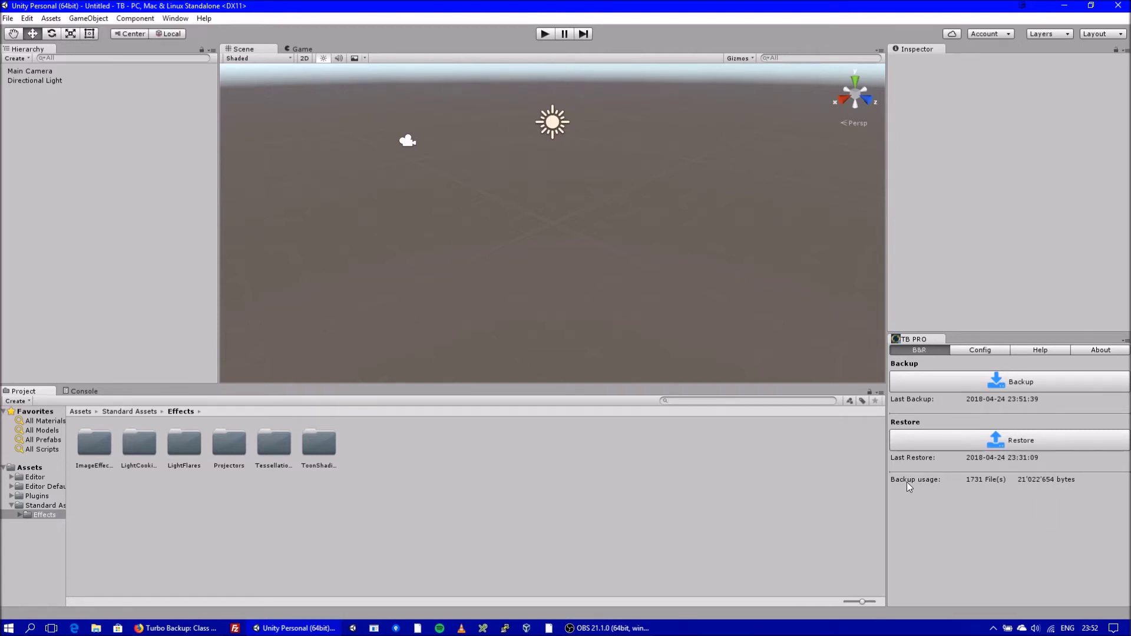
- Restore the project from the 23:51:39 Turbo Backup, agreeing to close Unity and overwrite the project
left_click(960, 444)
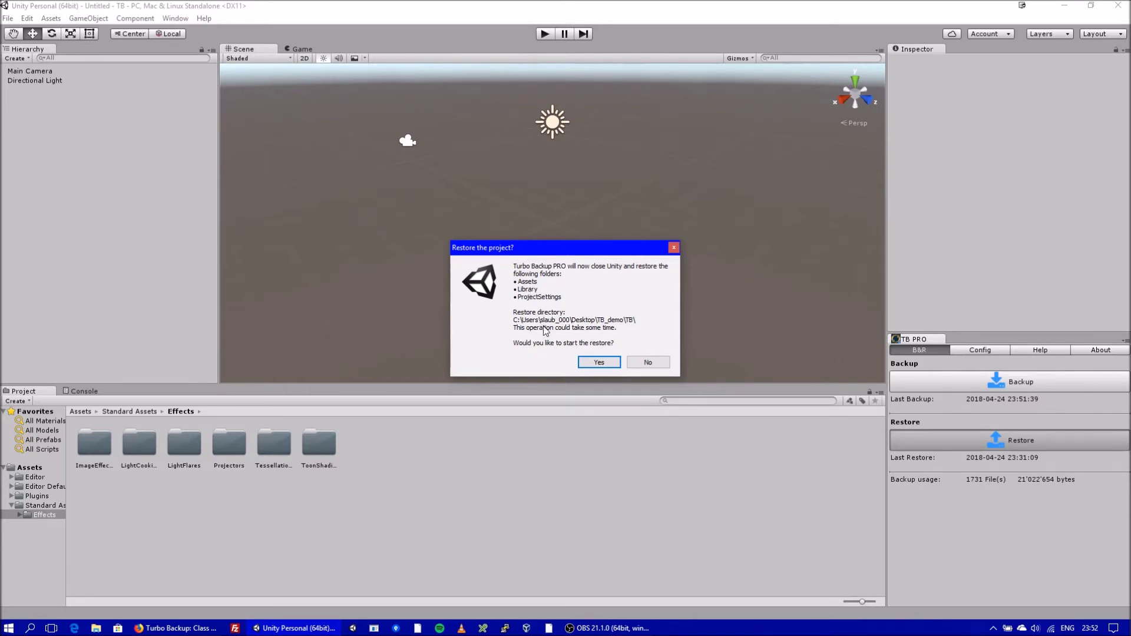
left_click(599, 363)
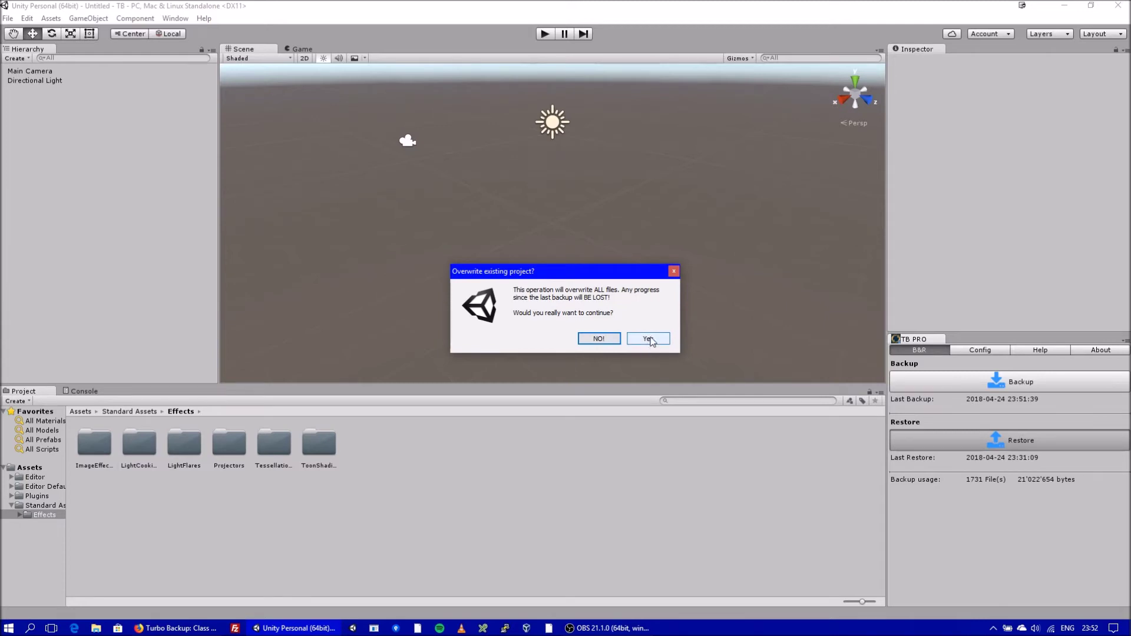
left_click(650, 341)
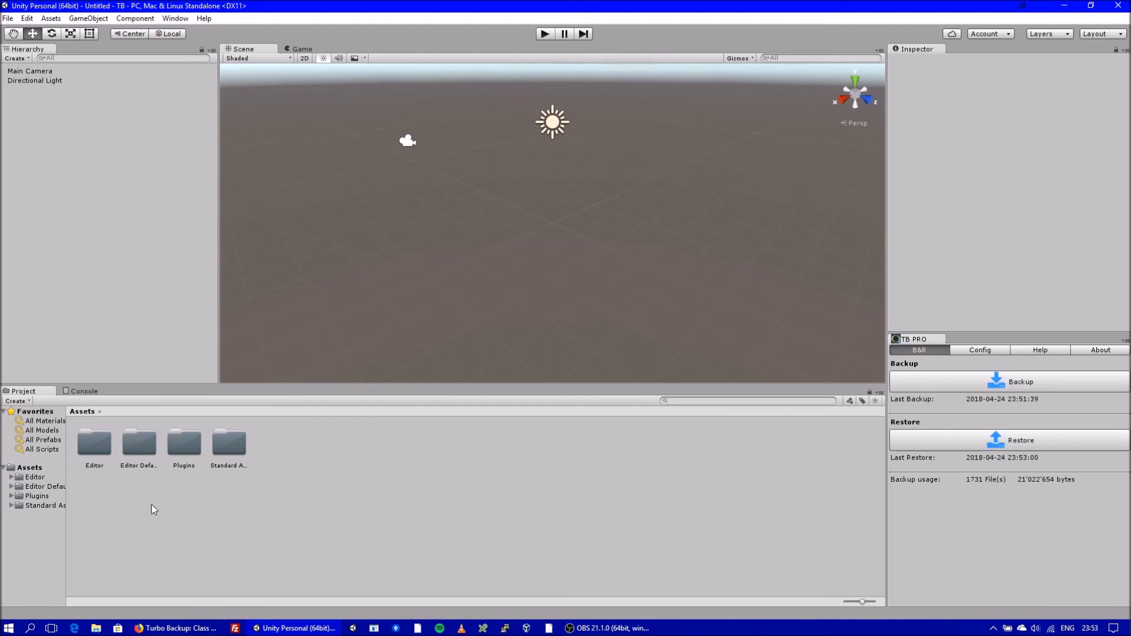
- Browse into Standard Assets/Effects/GlassRefraction/Shaders to verify the restored shader file is present
double_click(233, 443)
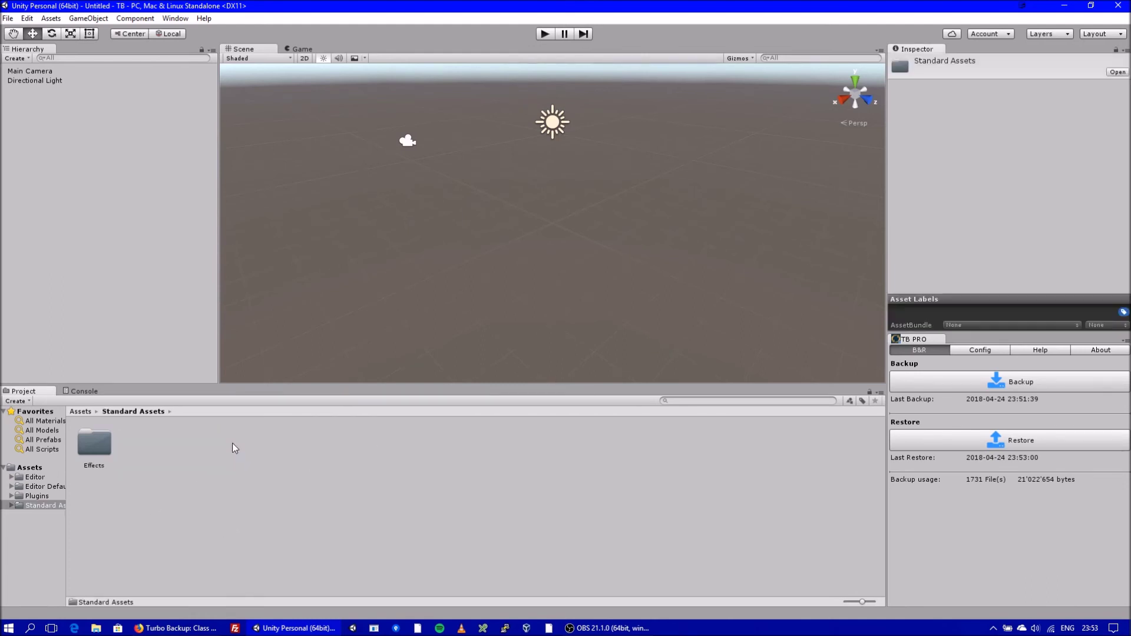
double_click(96, 440)
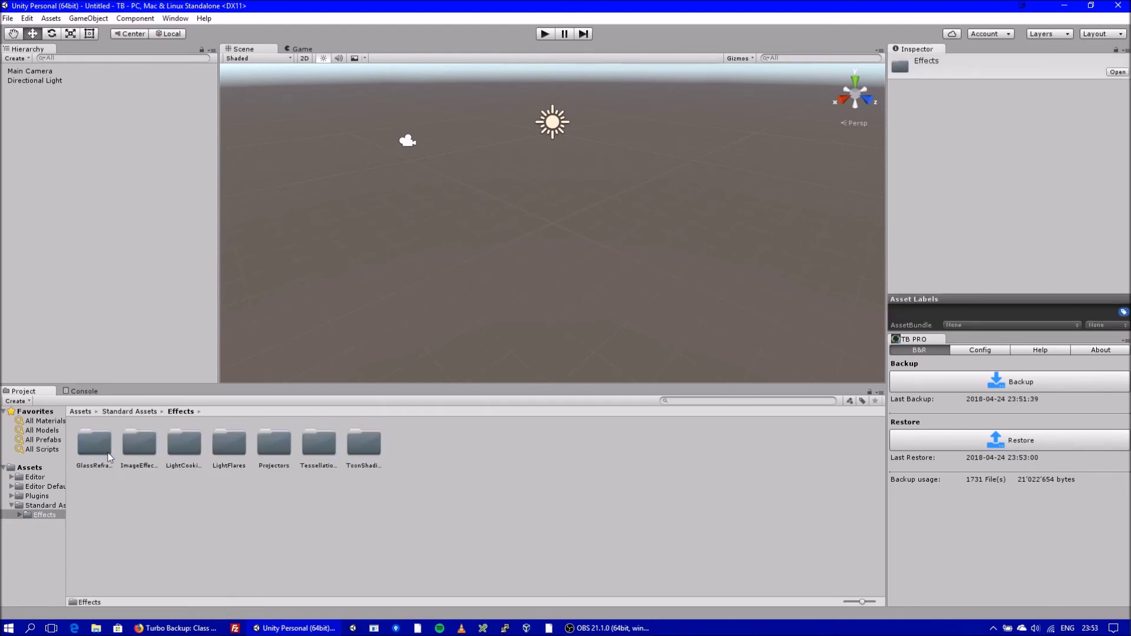
left_click(93, 442)
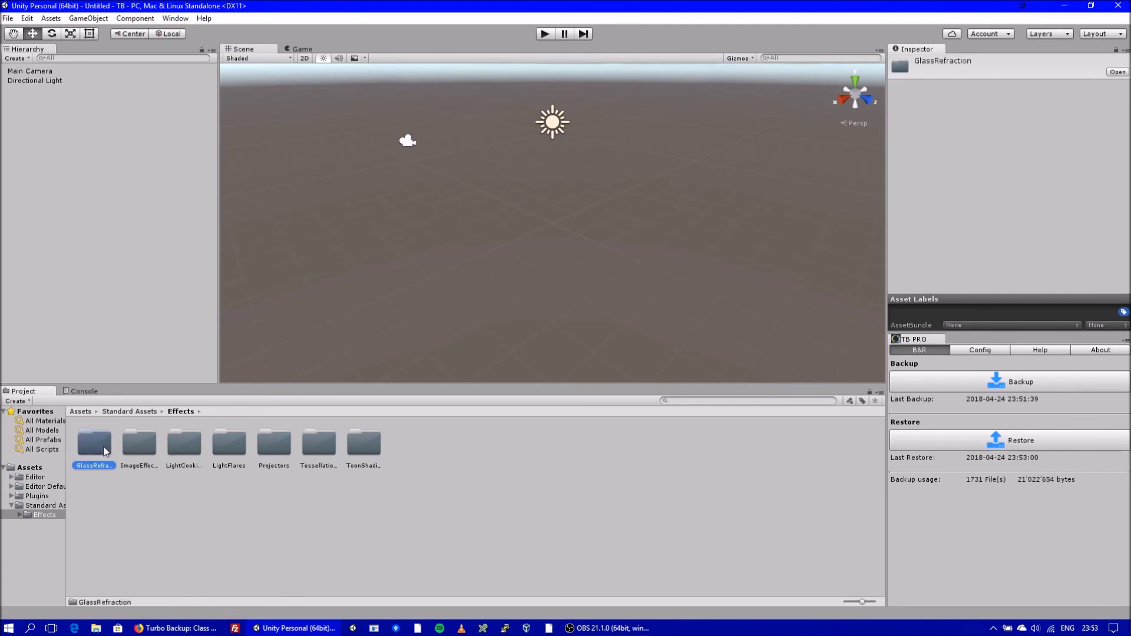
double_click(97, 442)
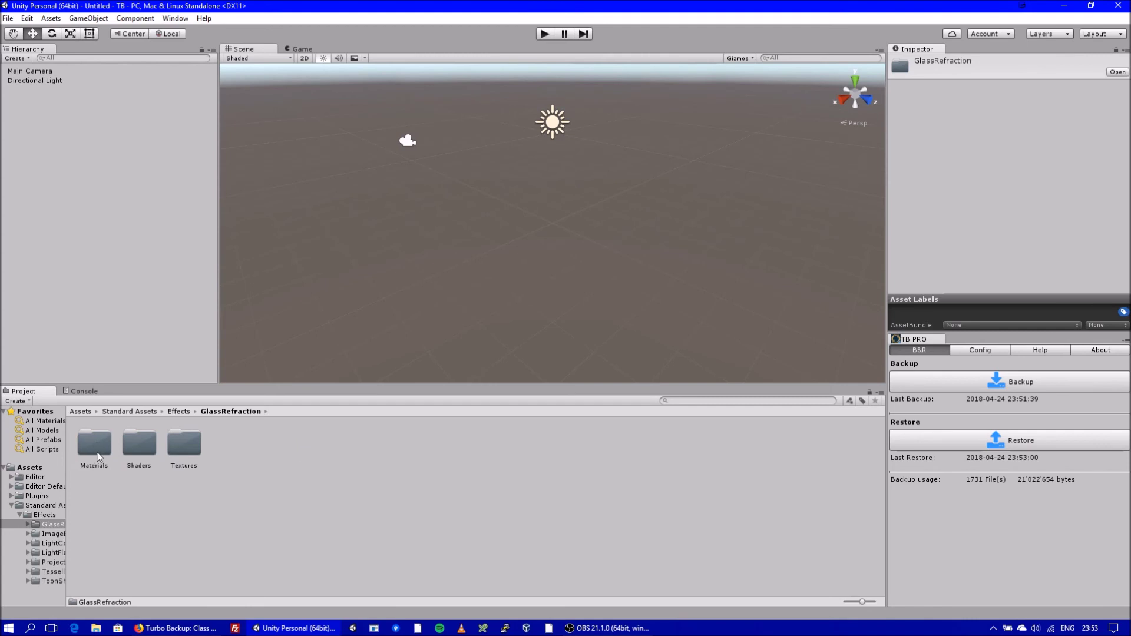
double_click(139, 443)
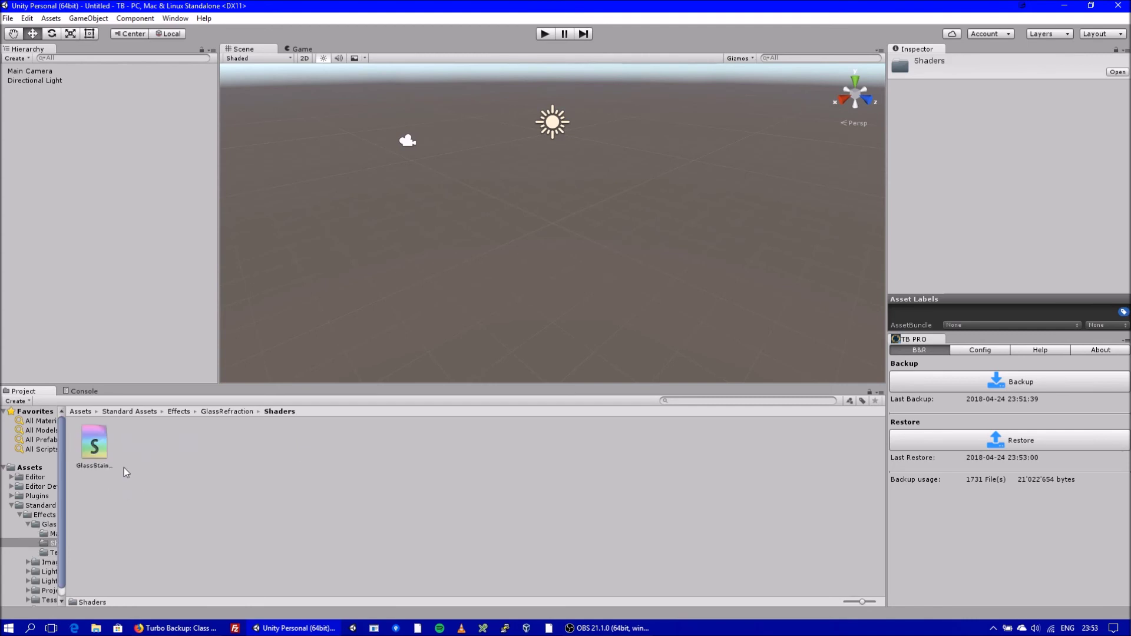